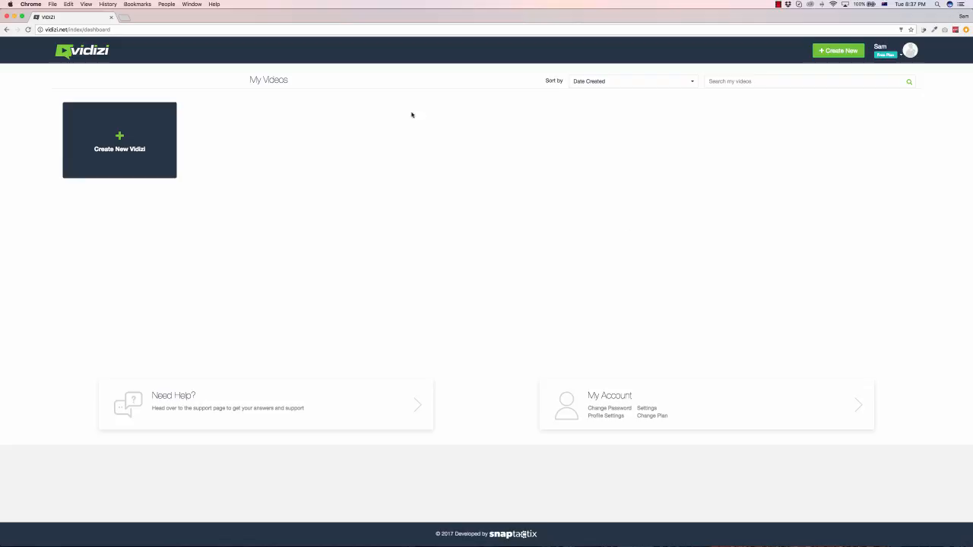
Step: Start a new video from the stock library, using the Airport Timelapse footage in the Timelapse category
click(116, 147)
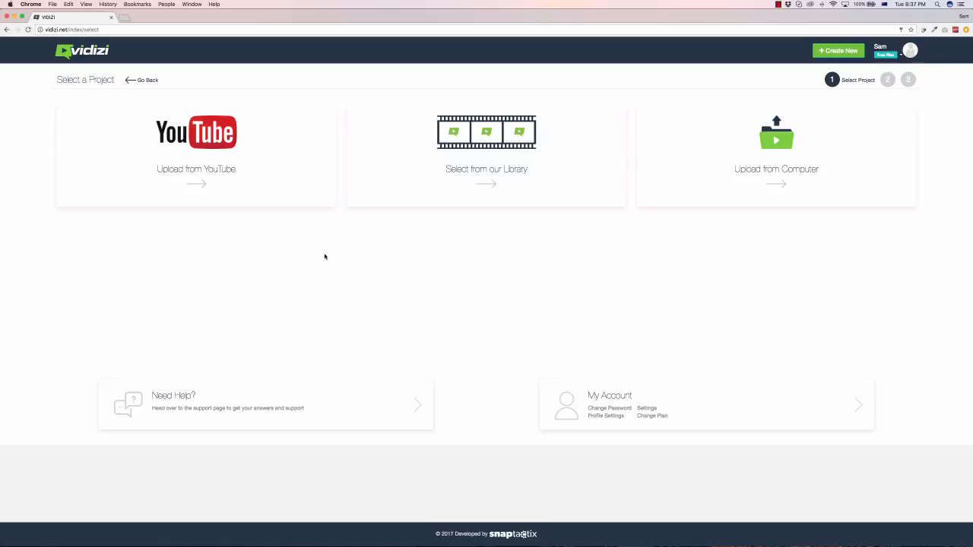
click(496, 183)
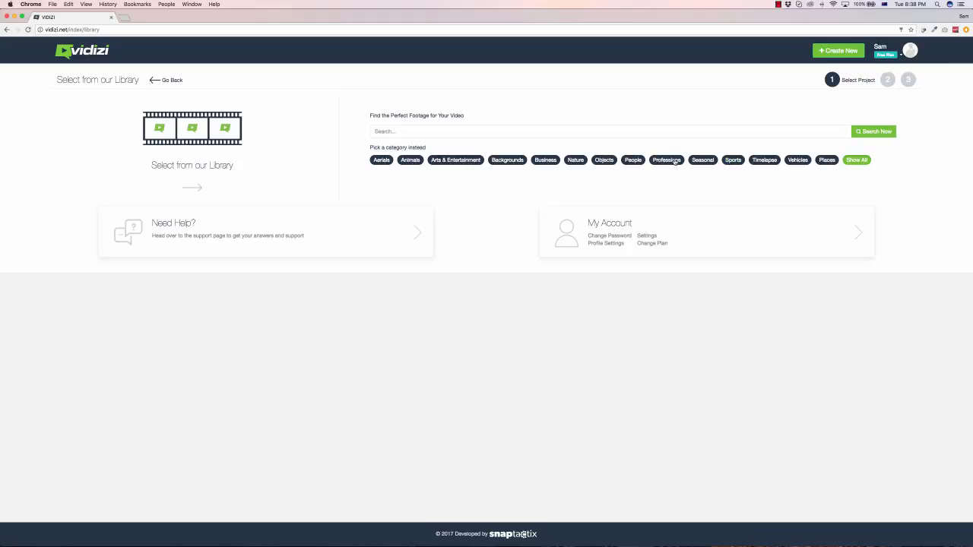
click(766, 160)
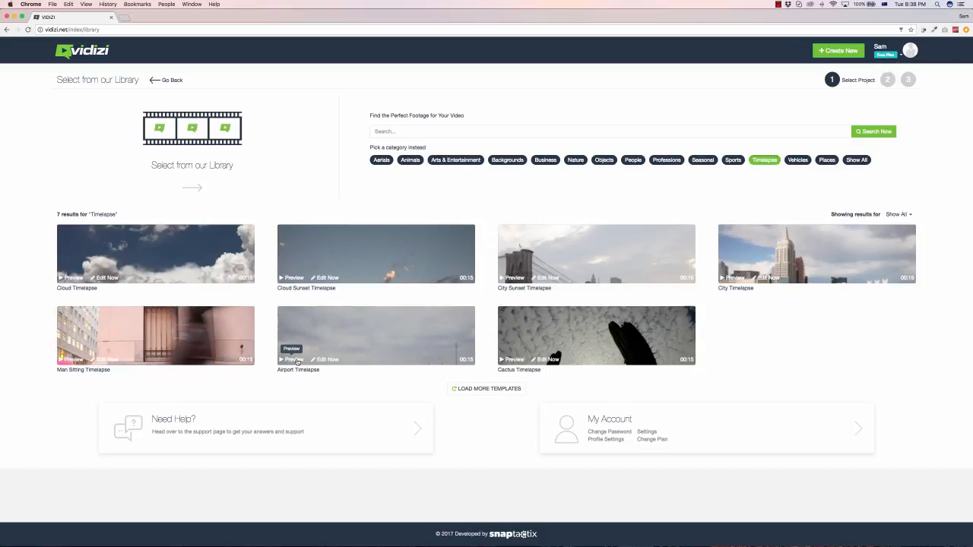
click(327, 359)
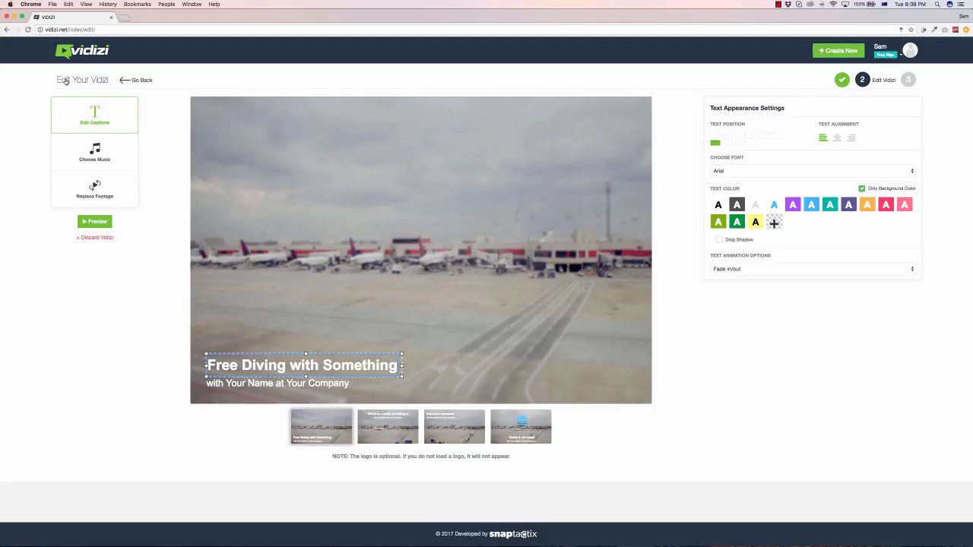
Step: Look through the four scenes of the airport video to examine their caption layouts and the logo placeholder
click(380, 430)
click(456, 429)
click(510, 429)
click(340, 428)
click(388, 428)
click(451, 430)
click(520, 428)
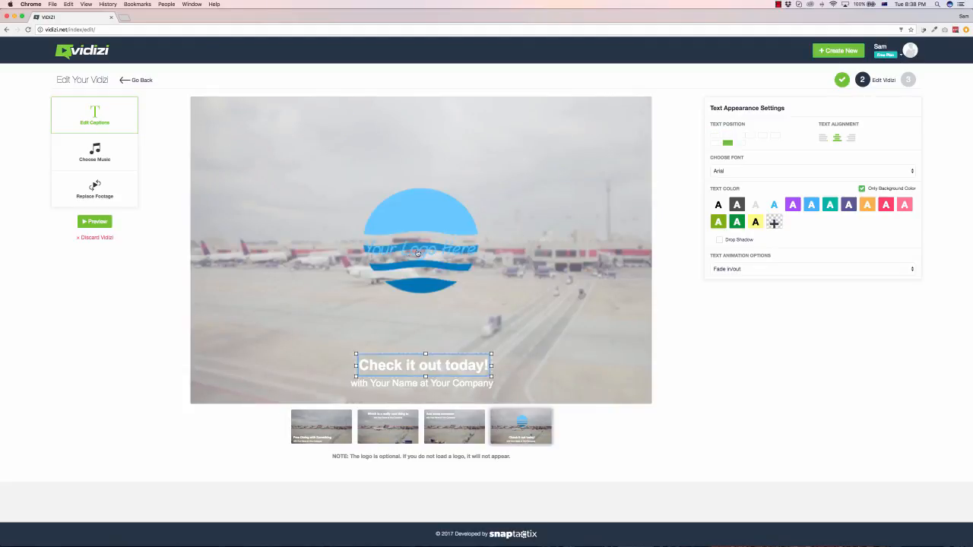
Step: Replace the first scene's headline with "Take off this year" and its subtitle with "demo text"
click(334, 424)
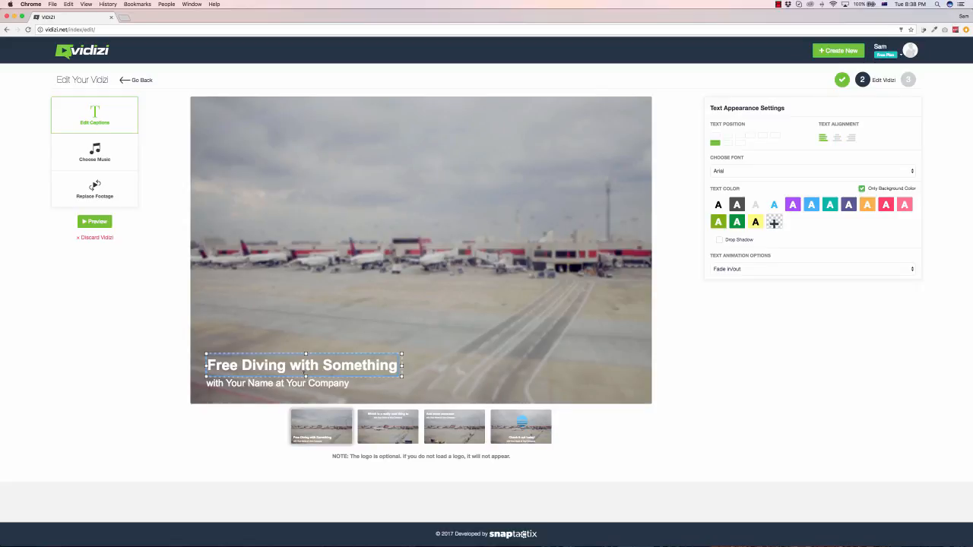
triple_click(290, 363)
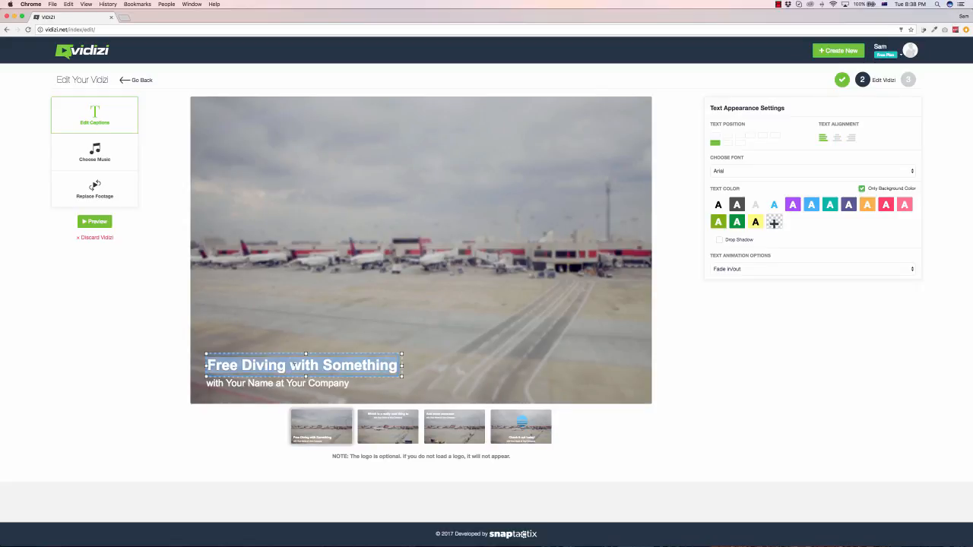
text(Take off)
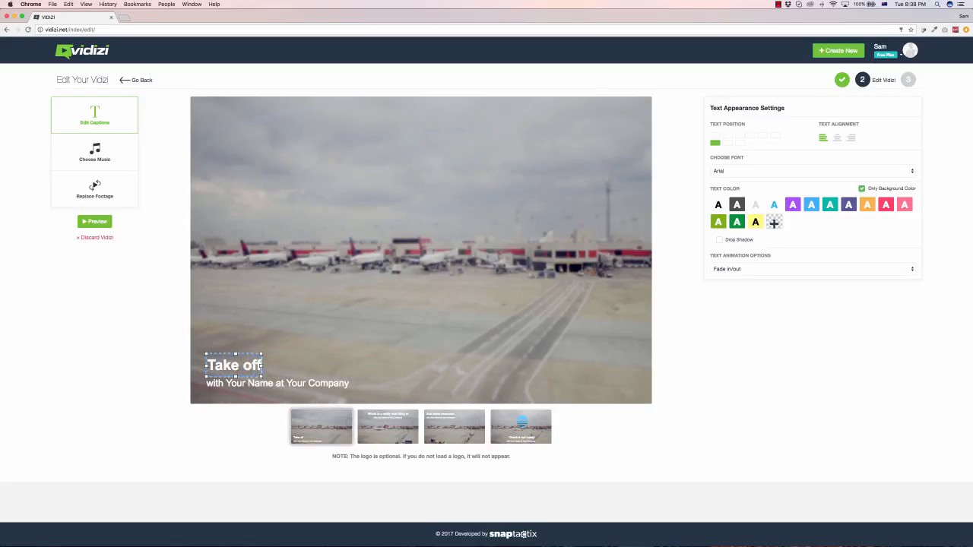
text( this year)
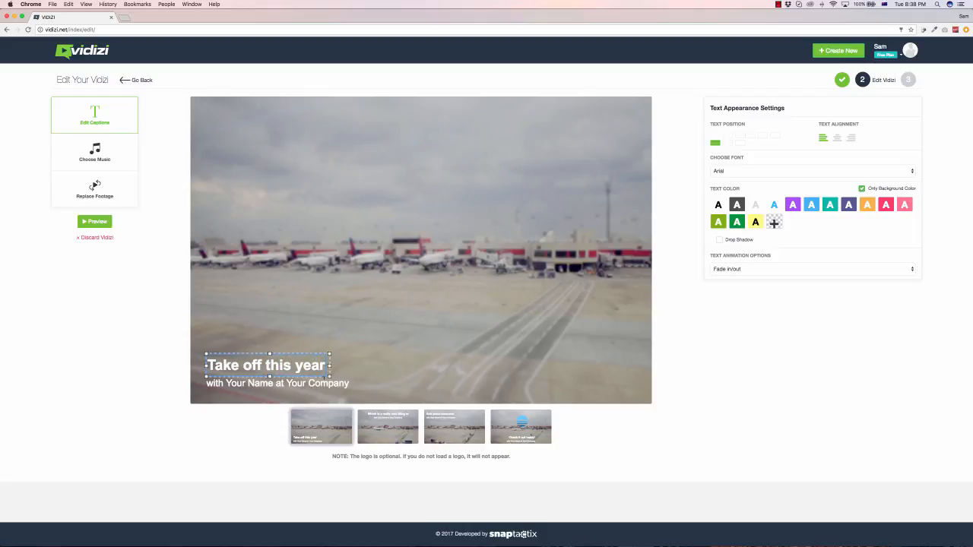
triple_click(277, 383)
text(demo)
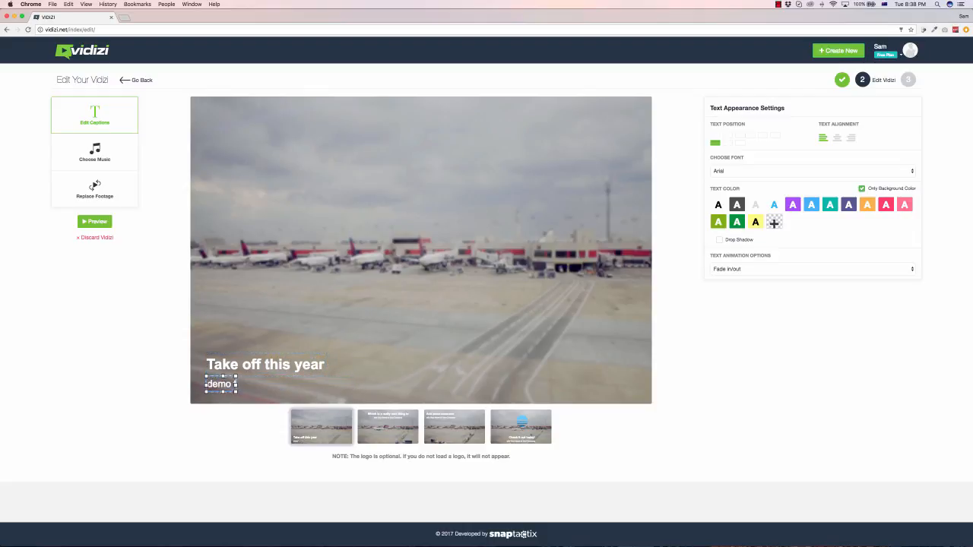
text( text)
Step: Change the second scene's headline to "Reach your goals"
click(386, 426)
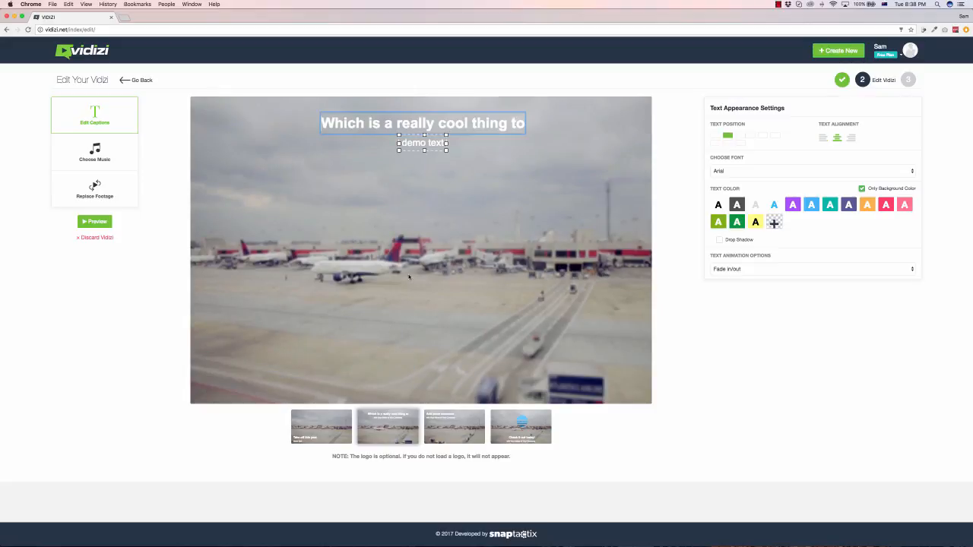
triple_click(455, 124)
text(R)
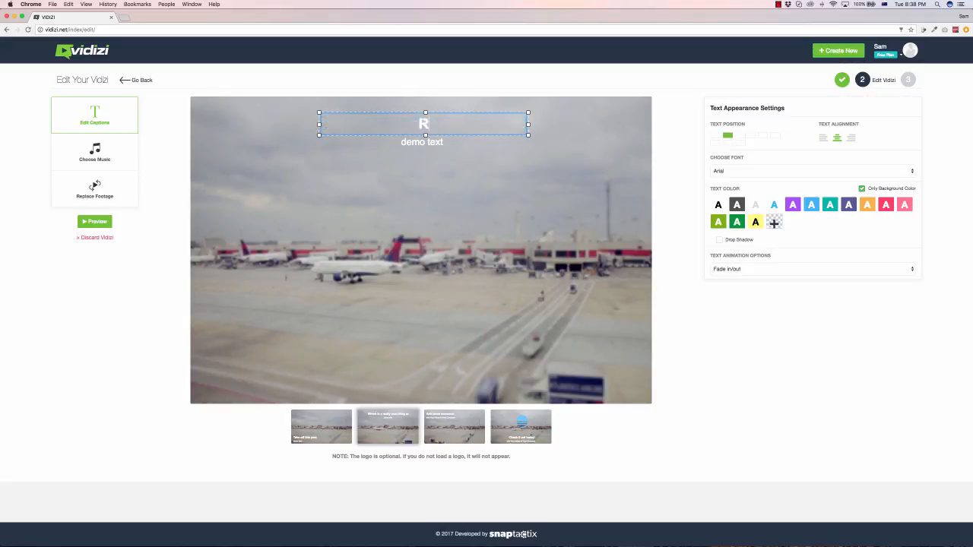
text(each your goals)
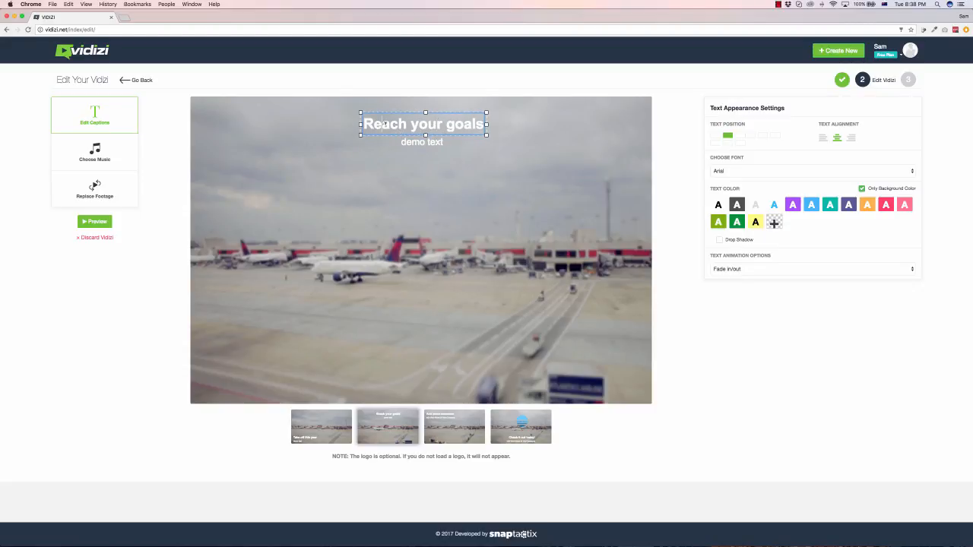
Step: Try the dark green, yellow and black-on-white colour styles on the "Reach your goals" headline
key(super+a)
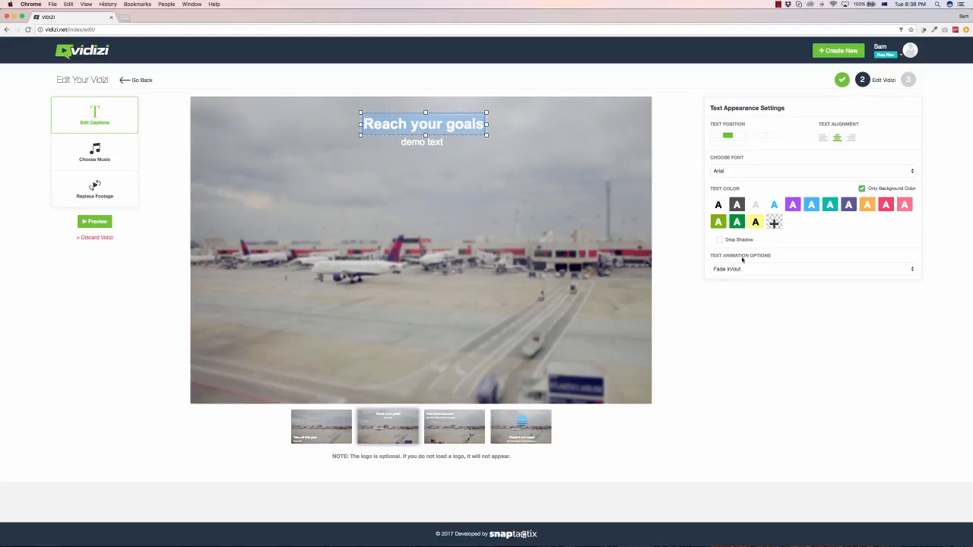
click(738, 222)
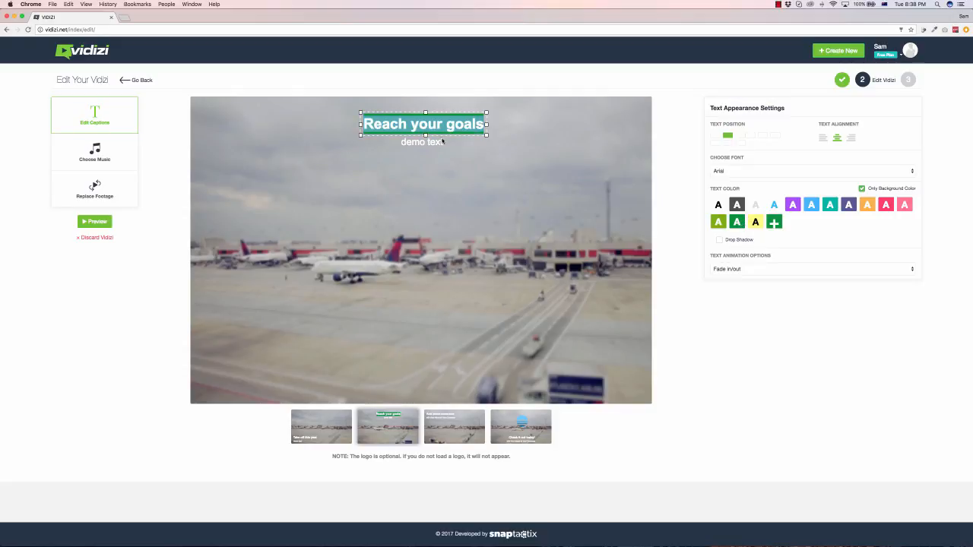
click(754, 222)
click(738, 222)
click(718, 205)
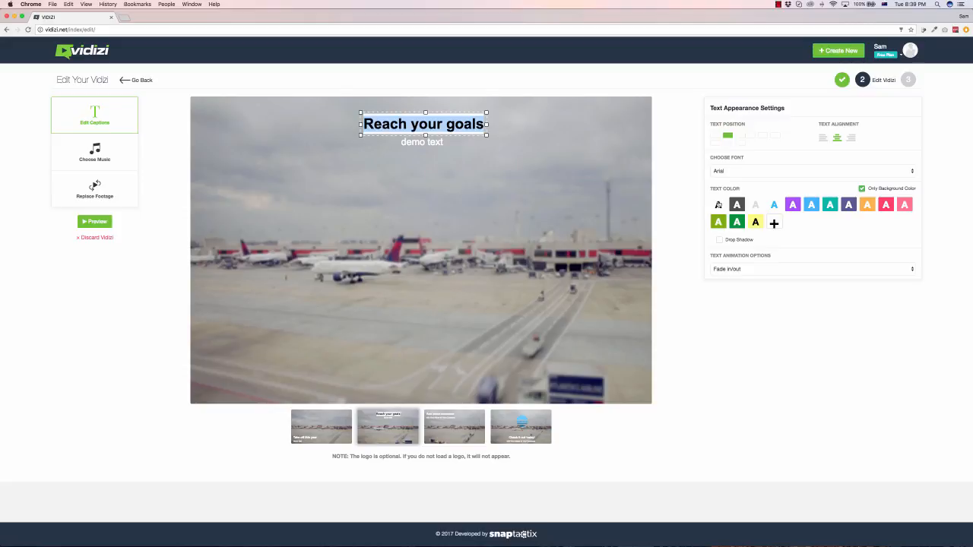
Step: Try green, yellow, purple and white headline backgrounds with Only Background Color turned off, and turn the option back on
click(863, 187)
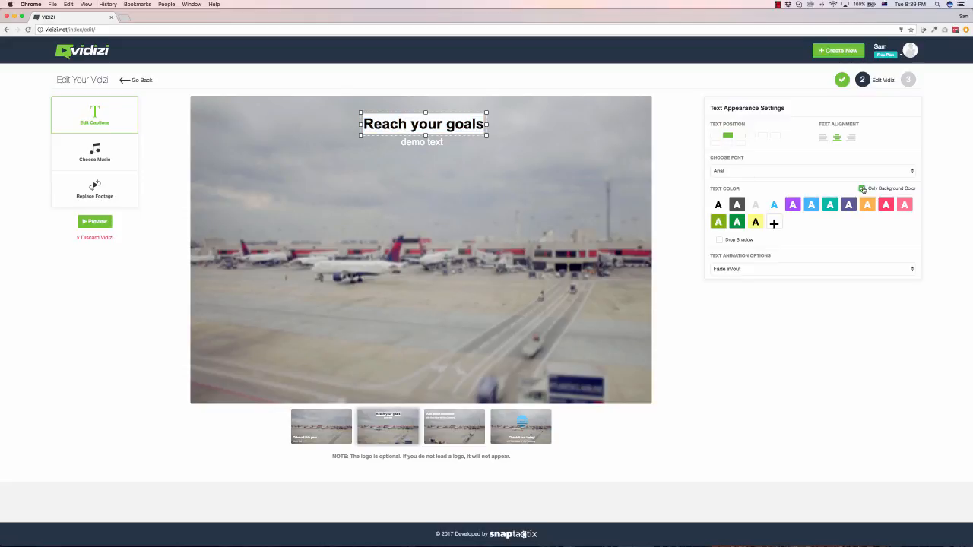
click(736, 222)
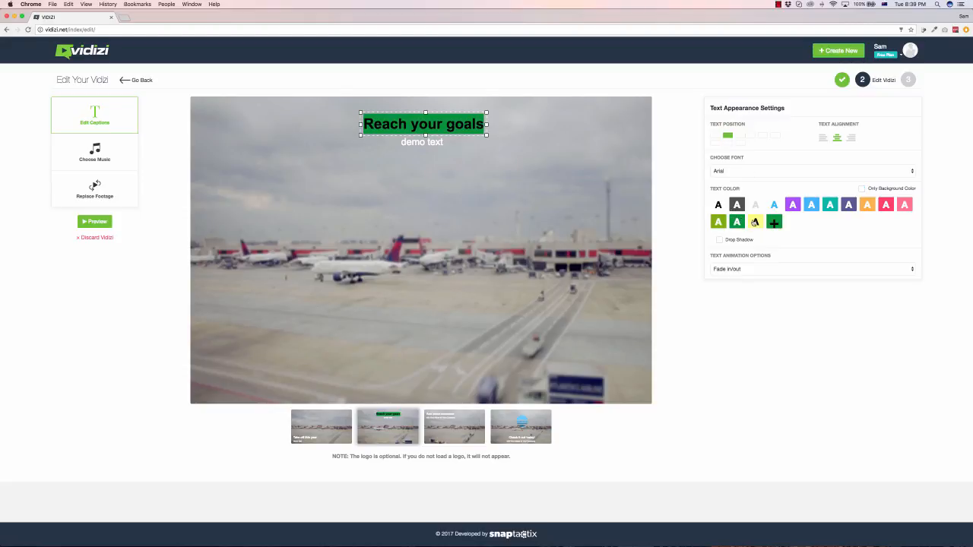
click(755, 222)
click(791, 205)
click(754, 222)
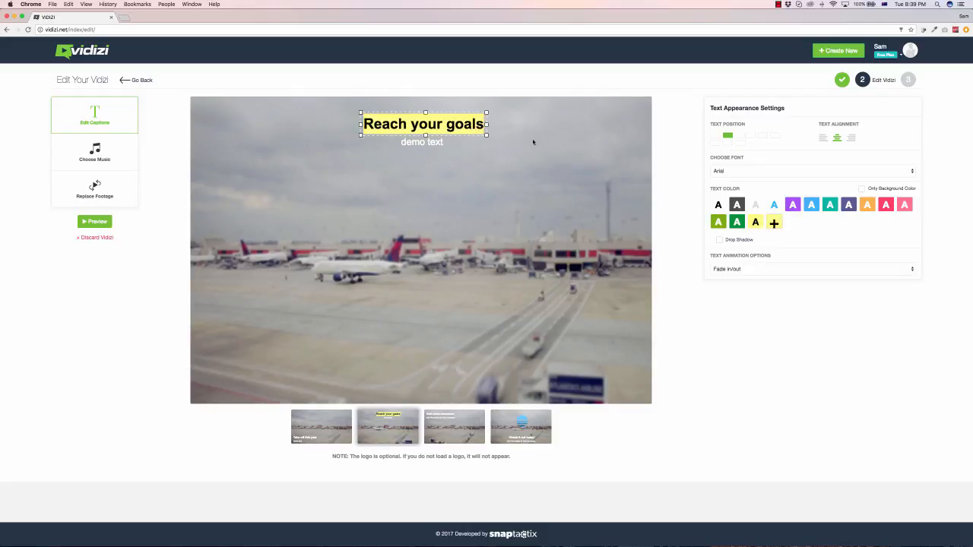
click(719, 205)
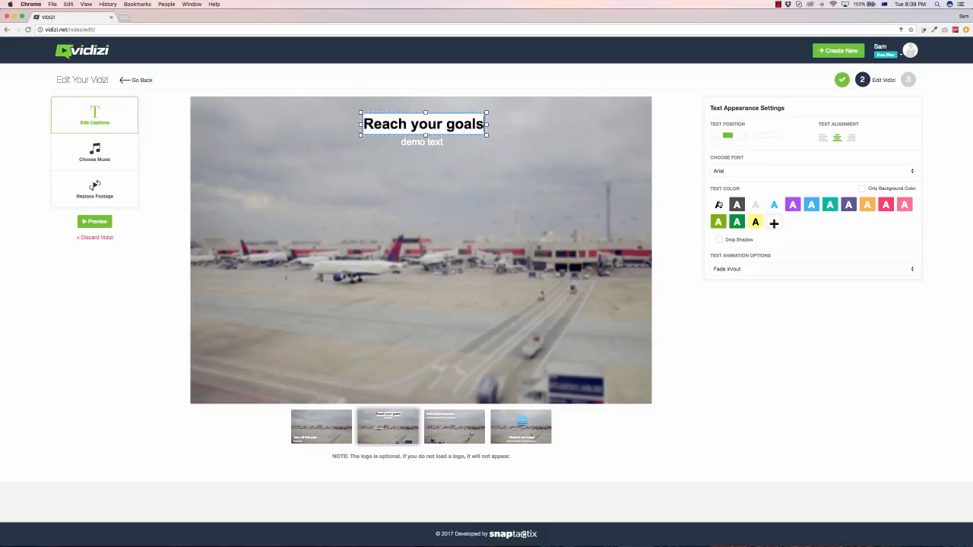
click(866, 189)
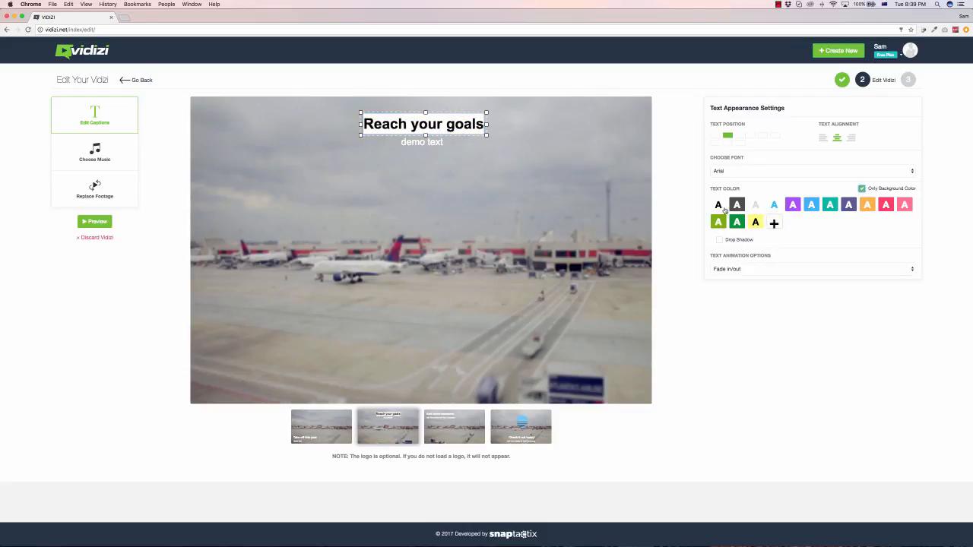
Step: Try several colour styles on the "Reach your goals" headline and settle on white text with an orange background
click(811, 205)
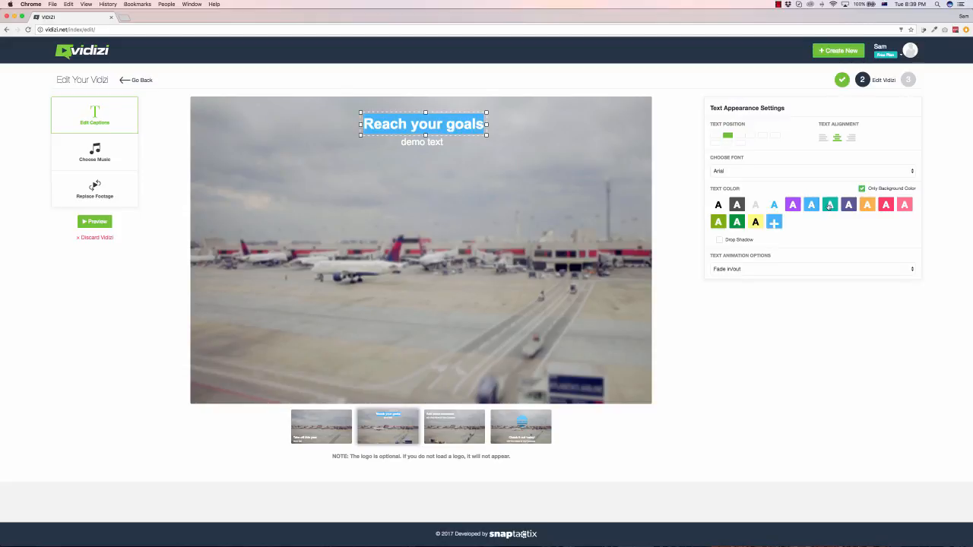
click(829, 205)
click(811, 205)
click(792, 205)
click(774, 205)
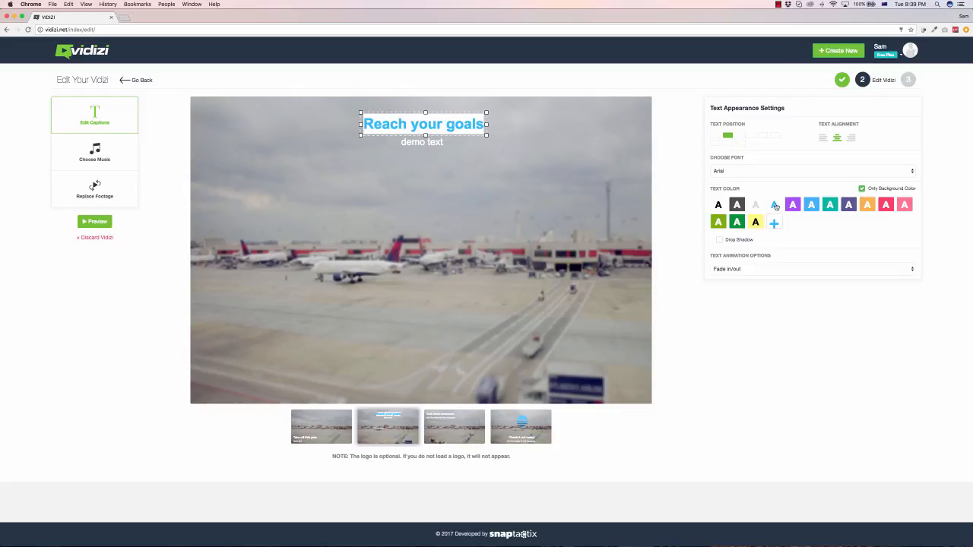
click(717, 206)
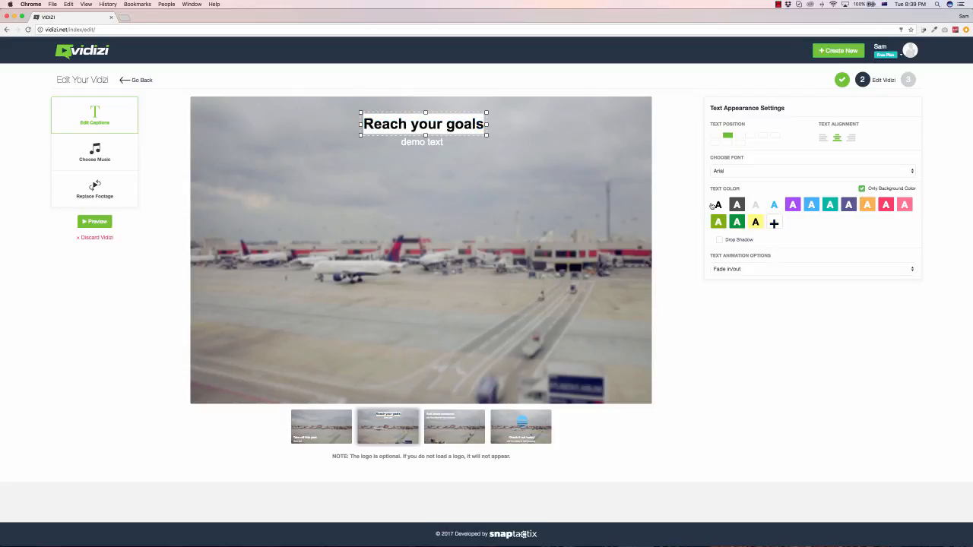
click(756, 205)
click(756, 221)
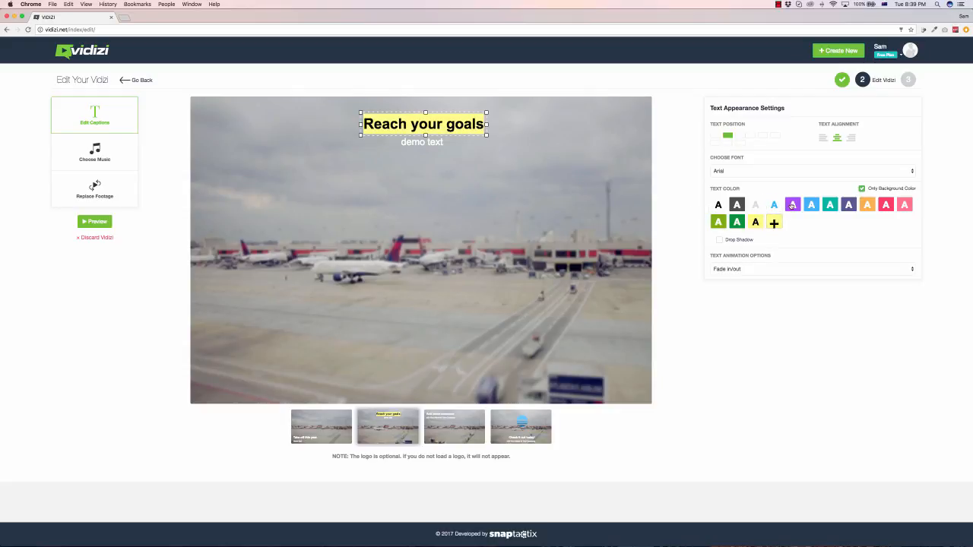
click(792, 205)
click(756, 221)
click(736, 222)
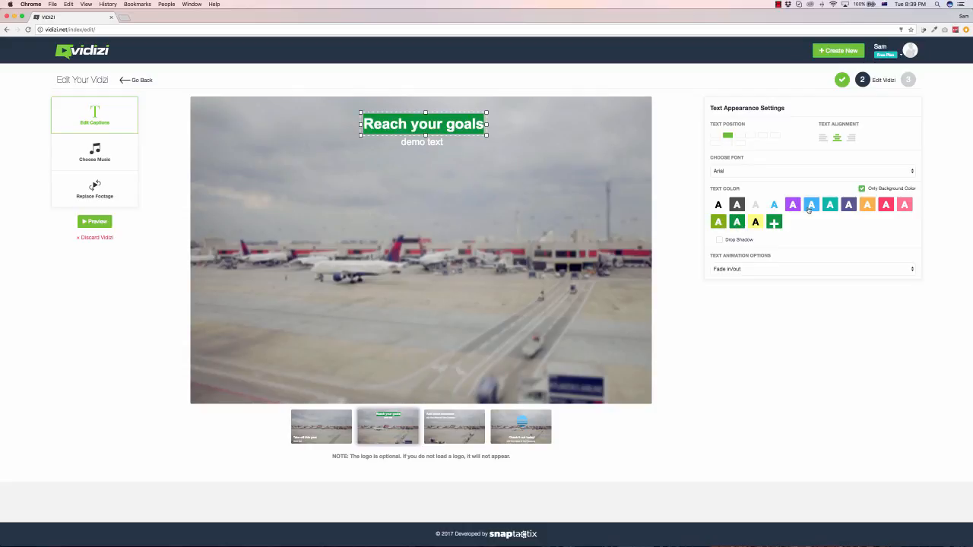
click(867, 205)
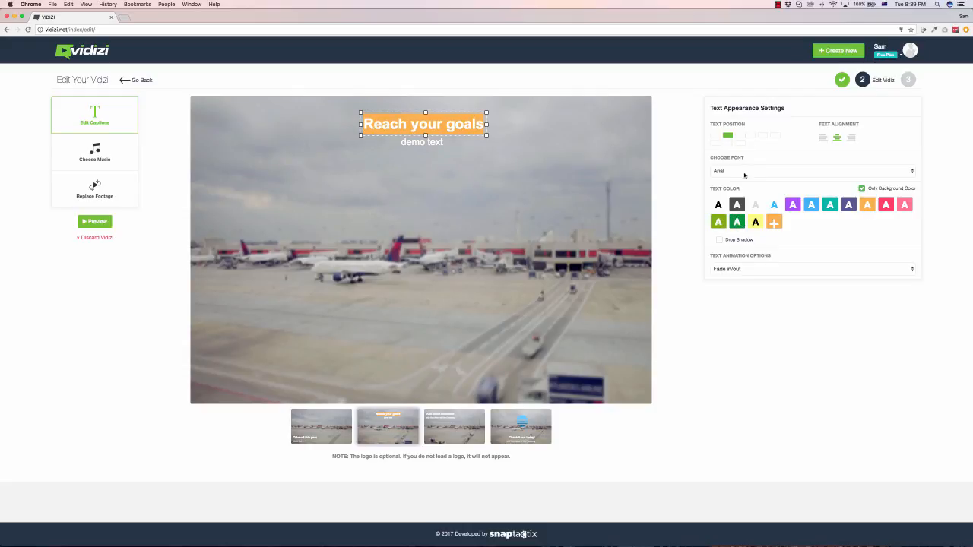
Step: Try other text positions and left alignment for the second scene's captions, and restore the top-centre position and centred alignment
click(747, 172)
click(722, 139)
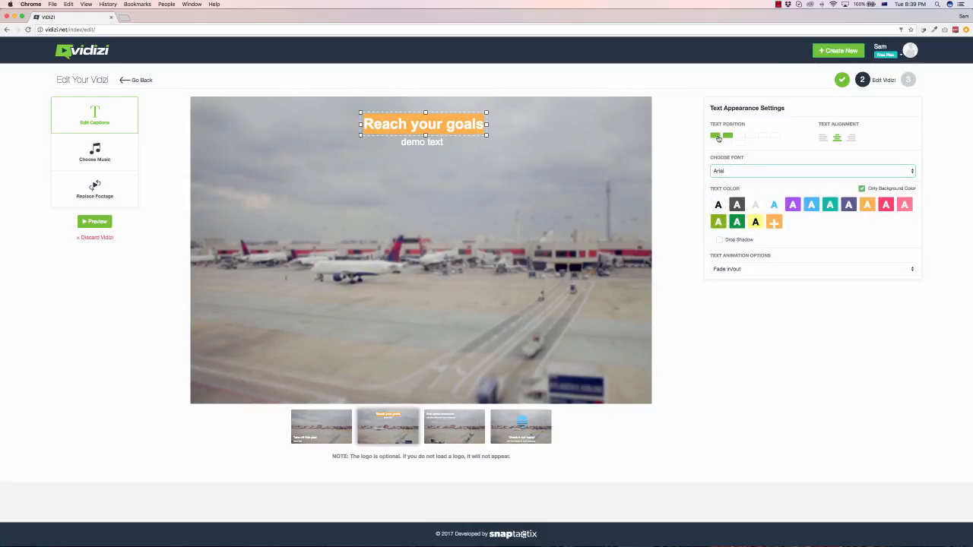
click(716, 135)
click(715, 142)
click(739, 143)
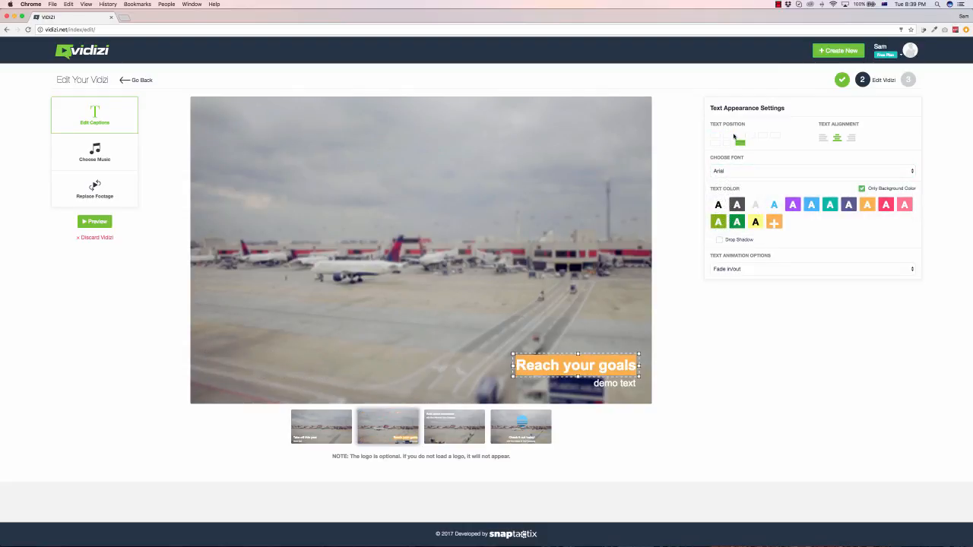
click(727, 135)
click(826, 142)
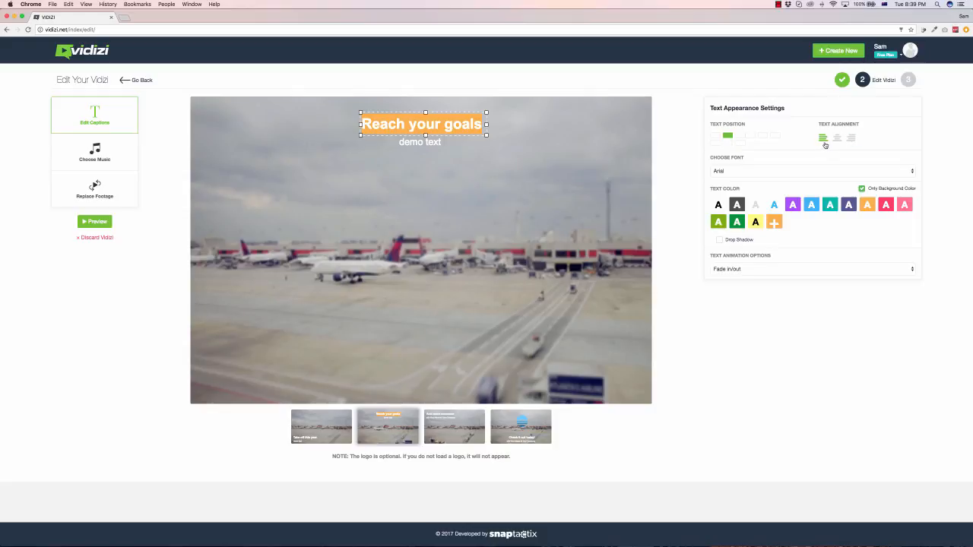
click(836, 141)
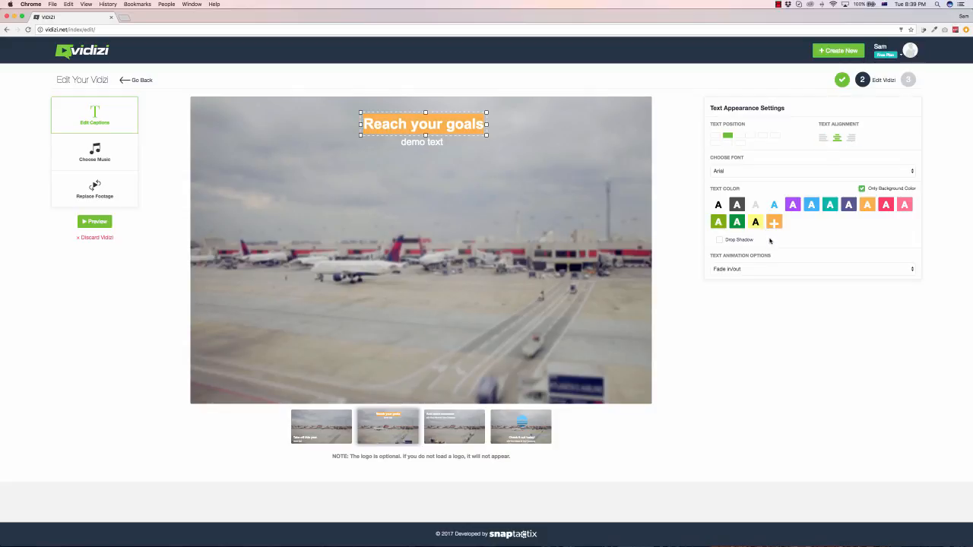
Step: Review the text animation options for the second scene and keep Fade in/out
click(764, 271)
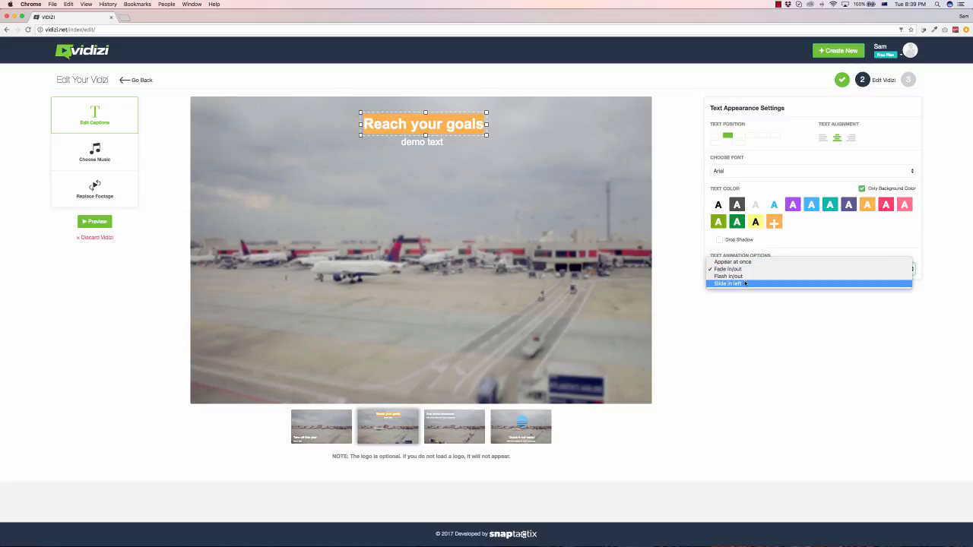
click(742, 262)
click(744, 269)
click(729, 275)
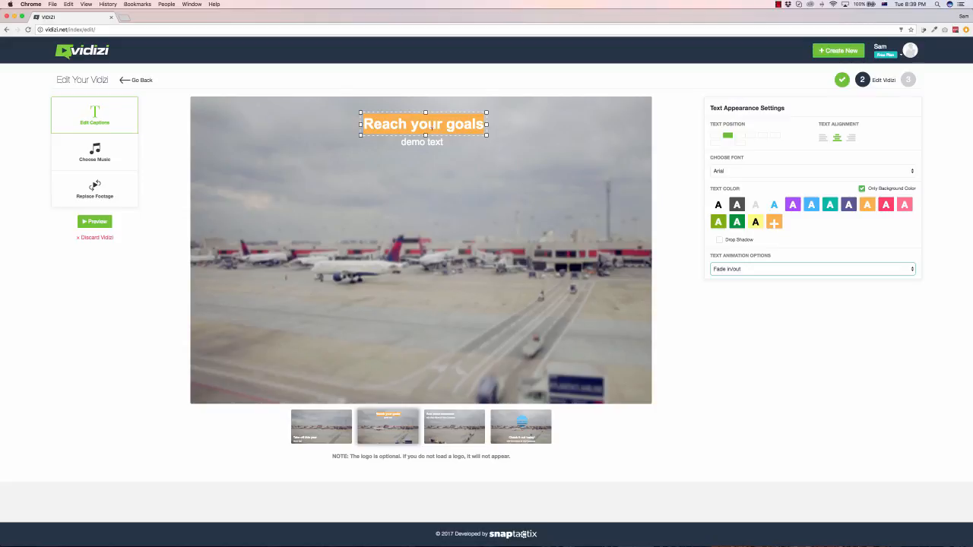
Step: Replace the project's footage with the library clip Airplane Taking Off and return to the caption editor
click(451, 420)
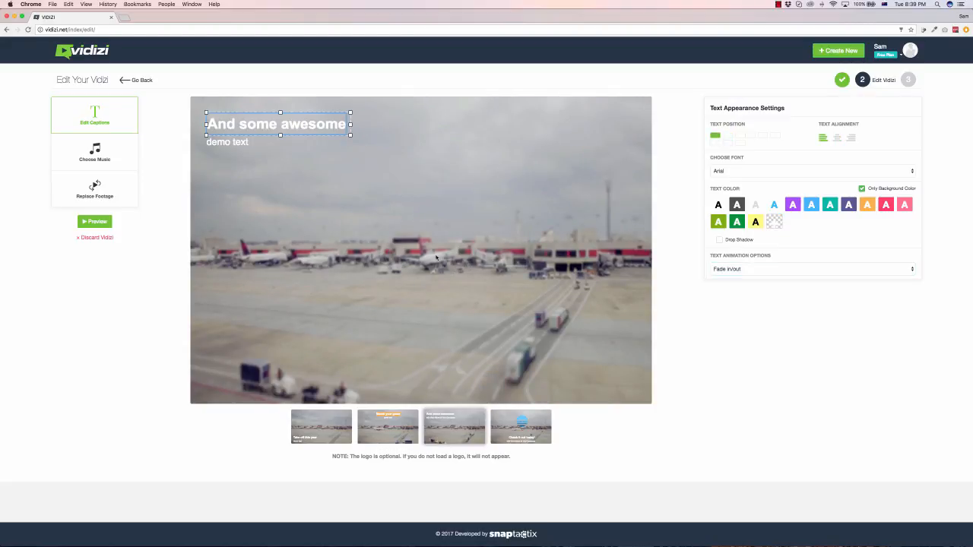
click(101, 192)
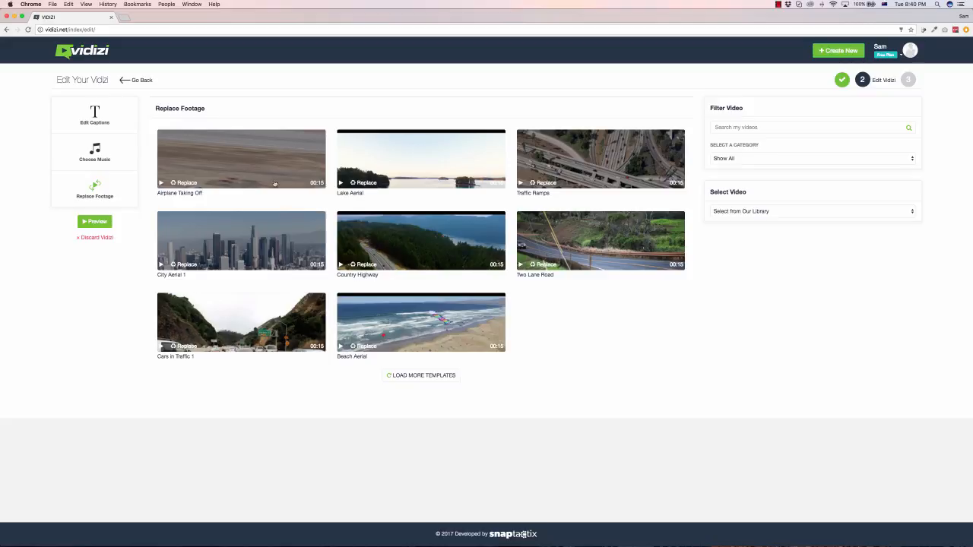
click(186, 184)
click(738, 158)
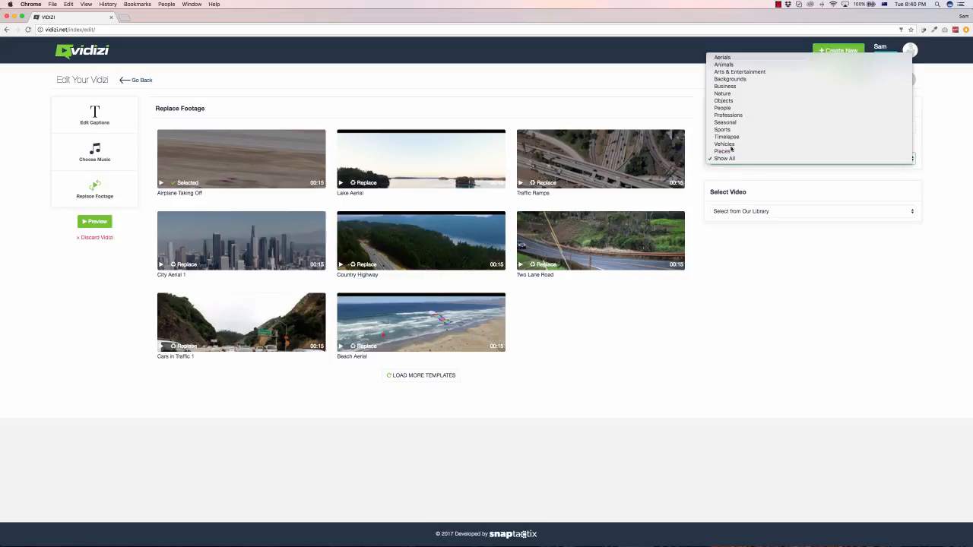
click(781, 240)
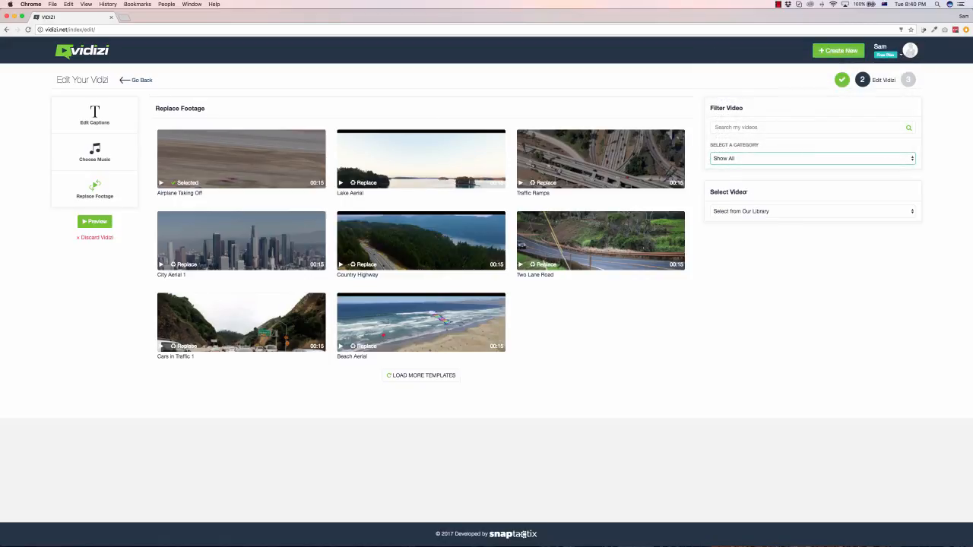
click(109, 116)
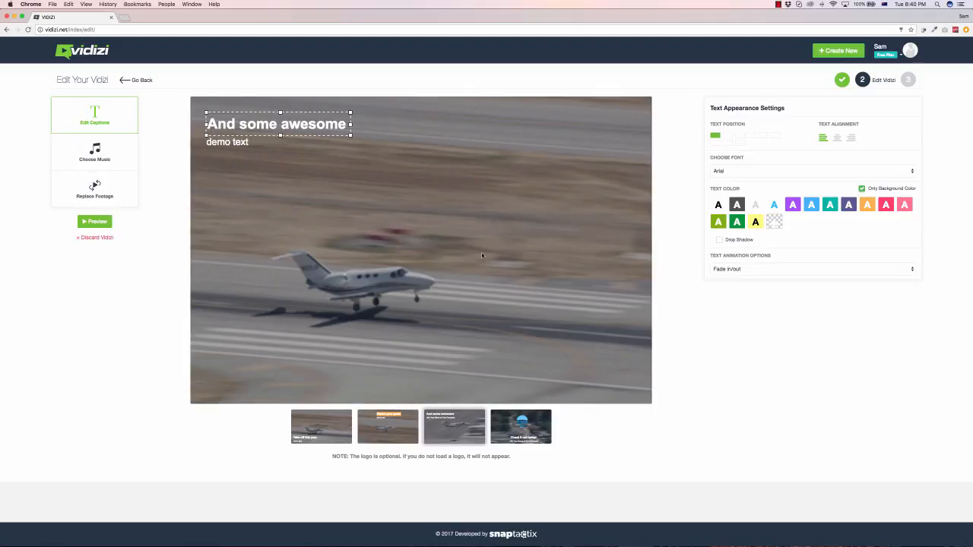
Step: Browse the Vidizi music library and briefly play a sample of the Invasion 52s track
click(114, 166)
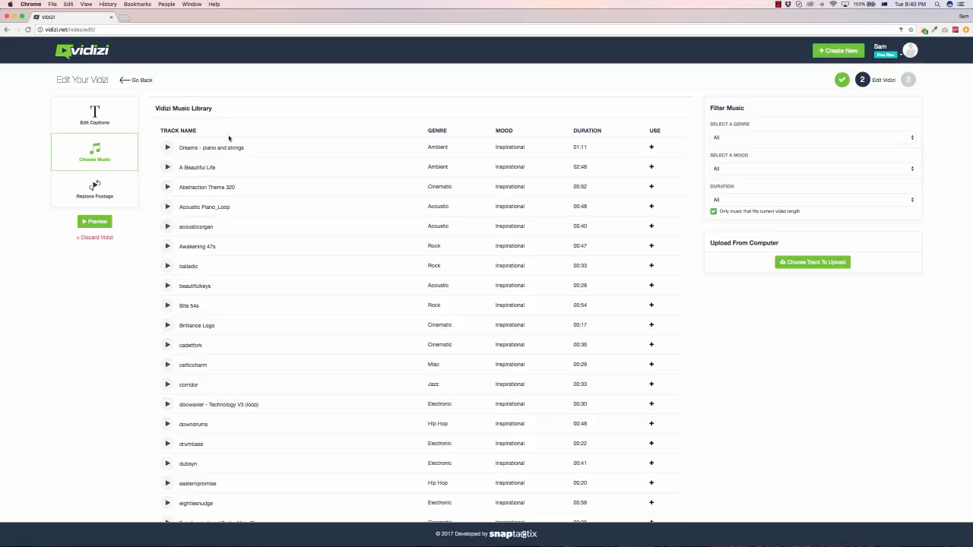
scroll(214, 154, down, 1)
scroll(213, 156, down, 20)
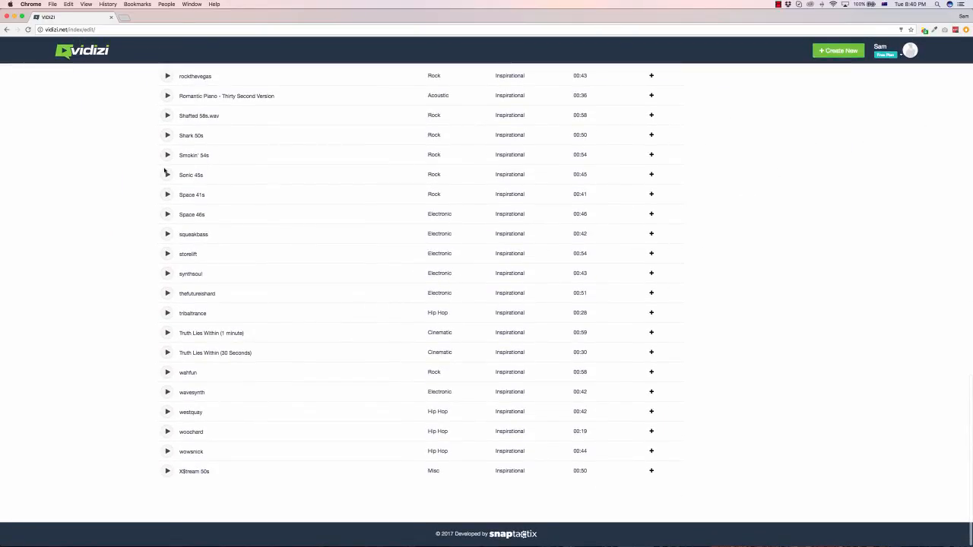
scroll(168, 162, up, 10)
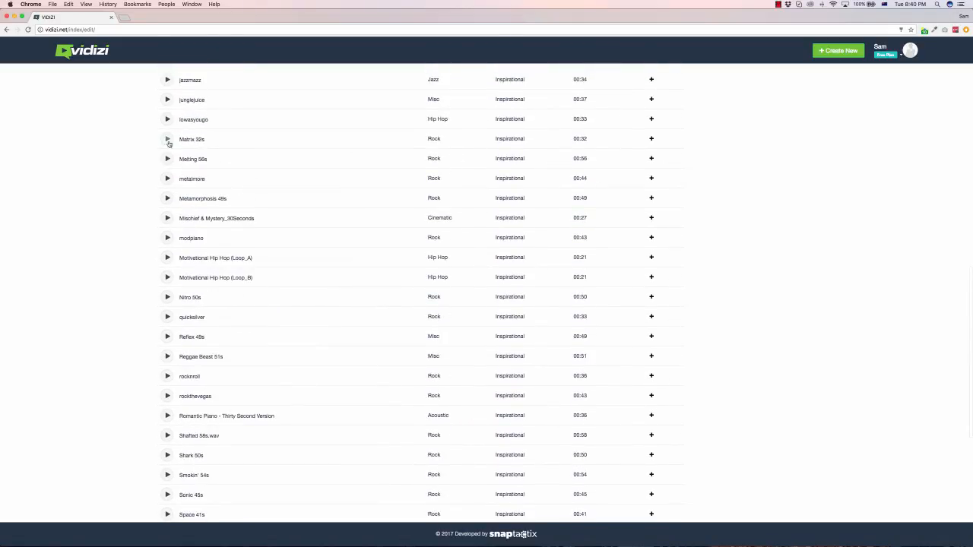
scroll(167, 161, up, 3)
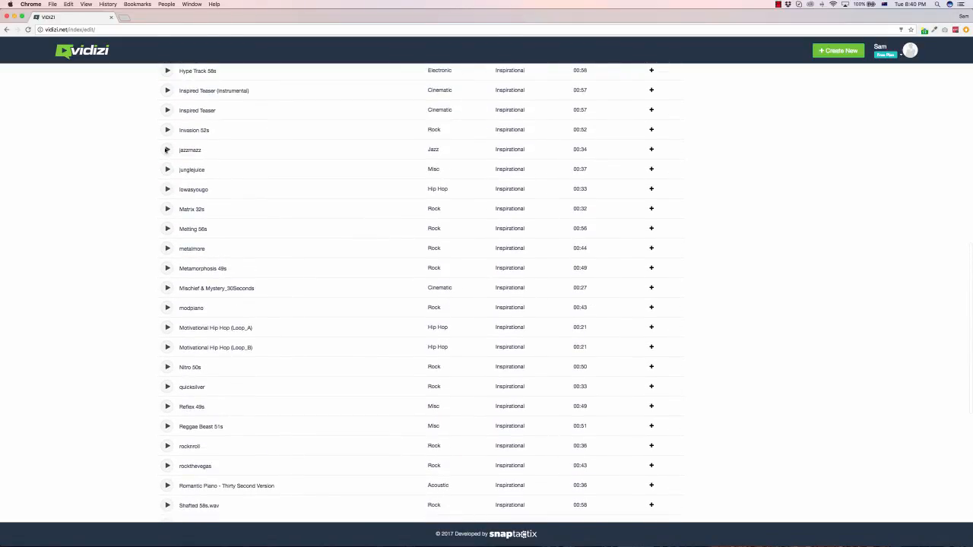
click(167, 131)
click(167, 131)
scroll(235, 121, up, 10)
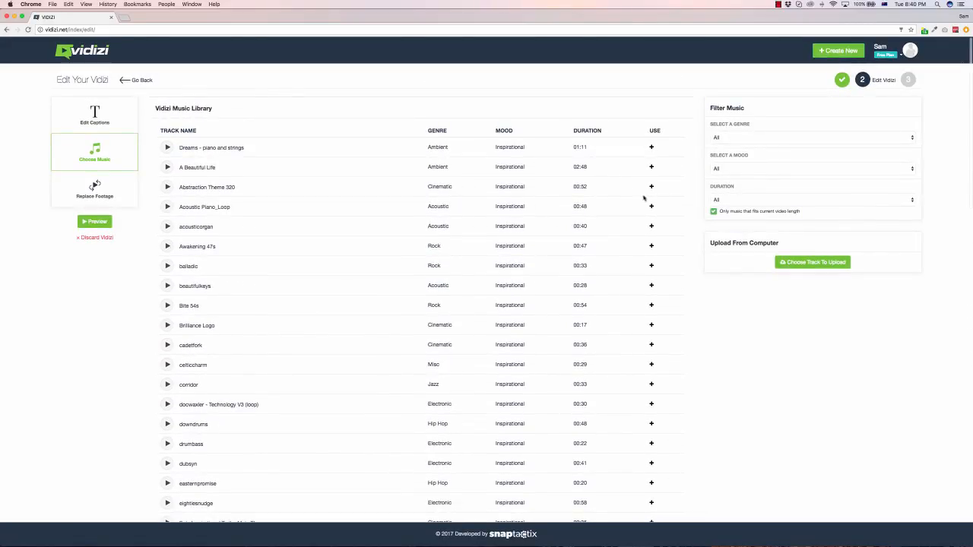
Step: Use the Invasion 52s rock track as the video's music and return to the caption editor
scroll(628, 282, down, 6)
click(651, 331)
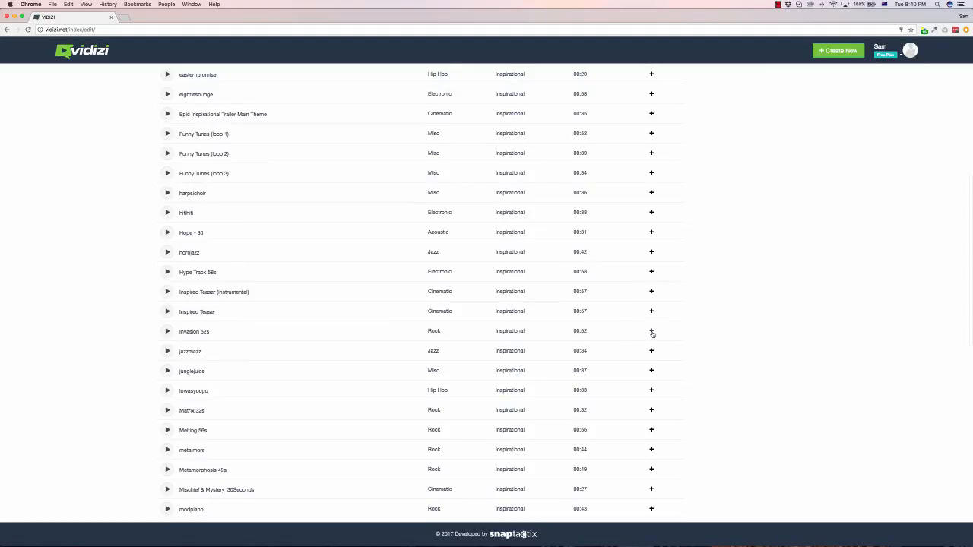
scroll(728, 283, up, 2)
scroll(728, 283, up, 5)
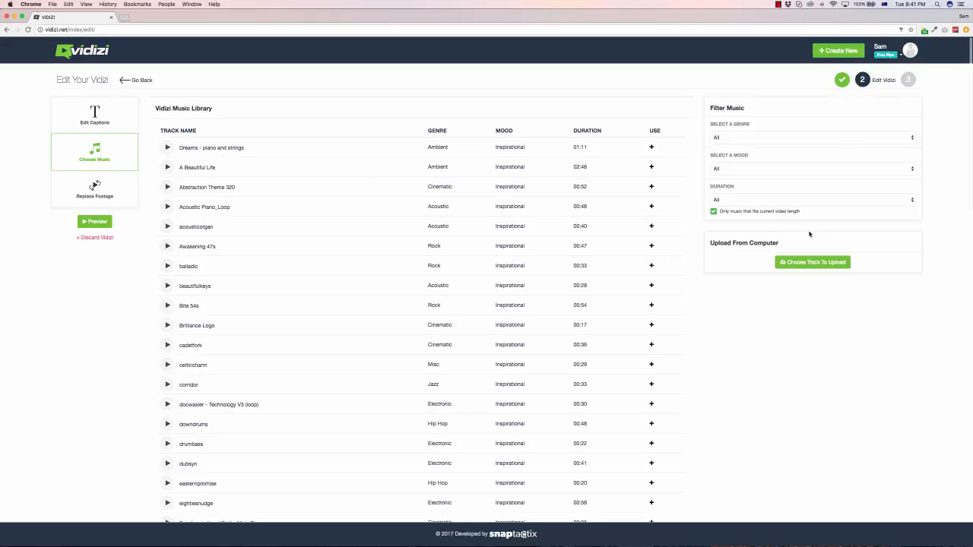
click(95, 118)
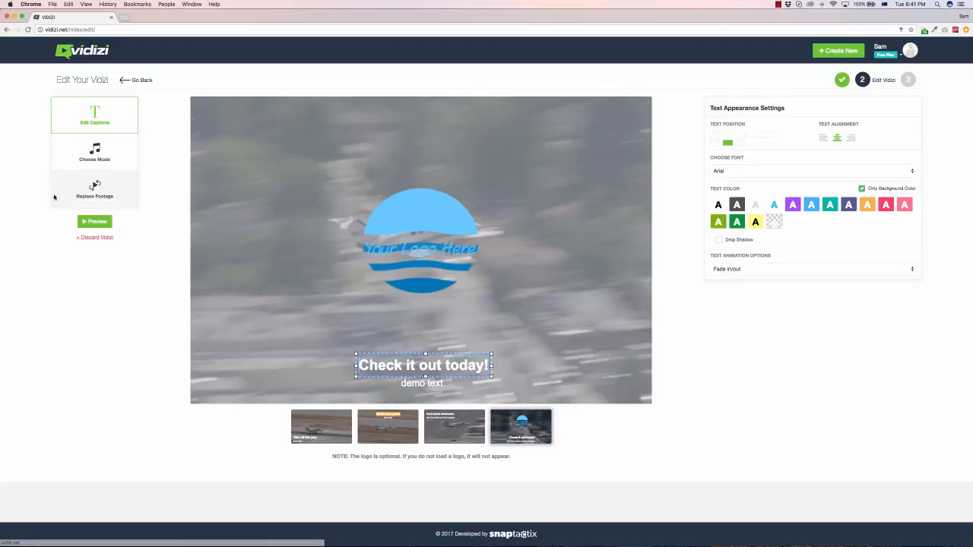
Step: Generate the video preview, saving the project as Demo1
click(106, 221)
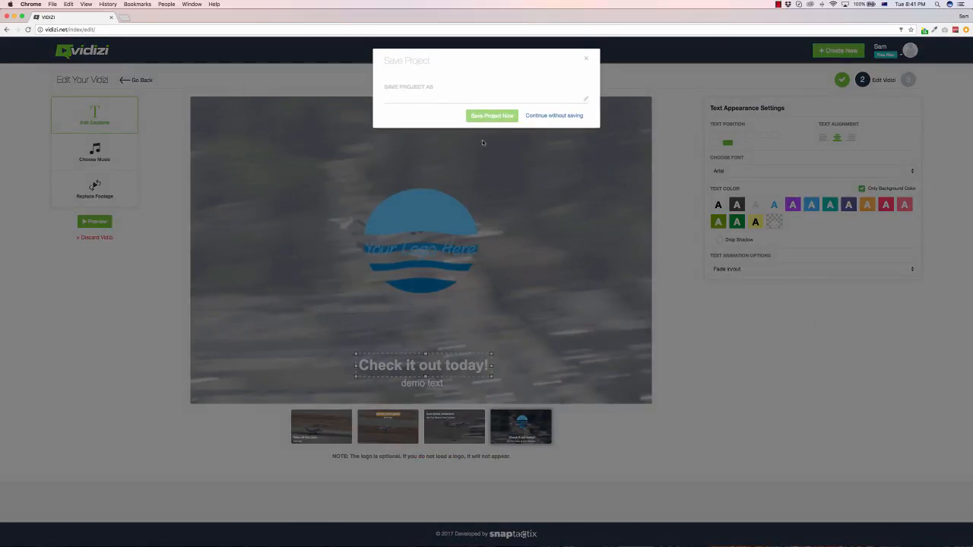
click(421, 90)
text(Demo1)
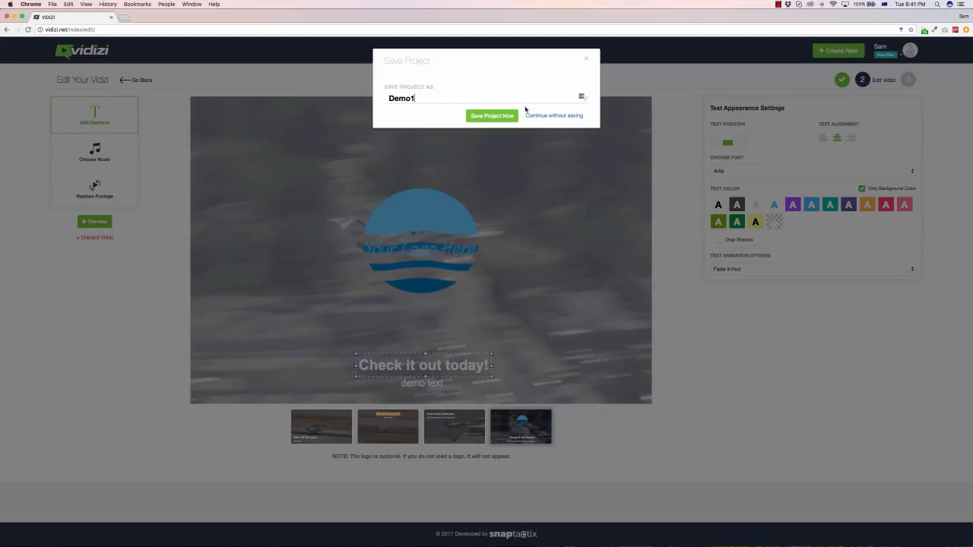
click(501, 115)
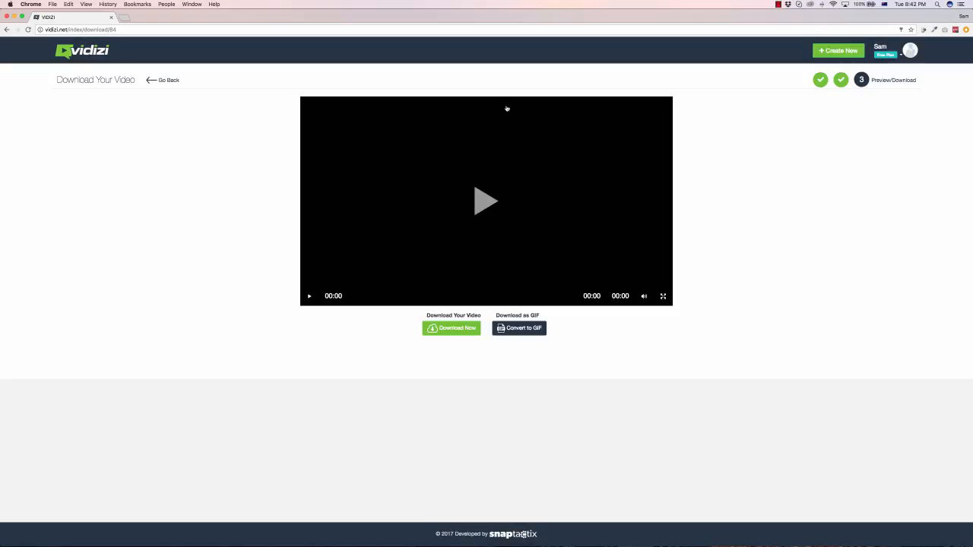
Step: Play the rendered Demo1 video and download it as a video file
click(485, 203)
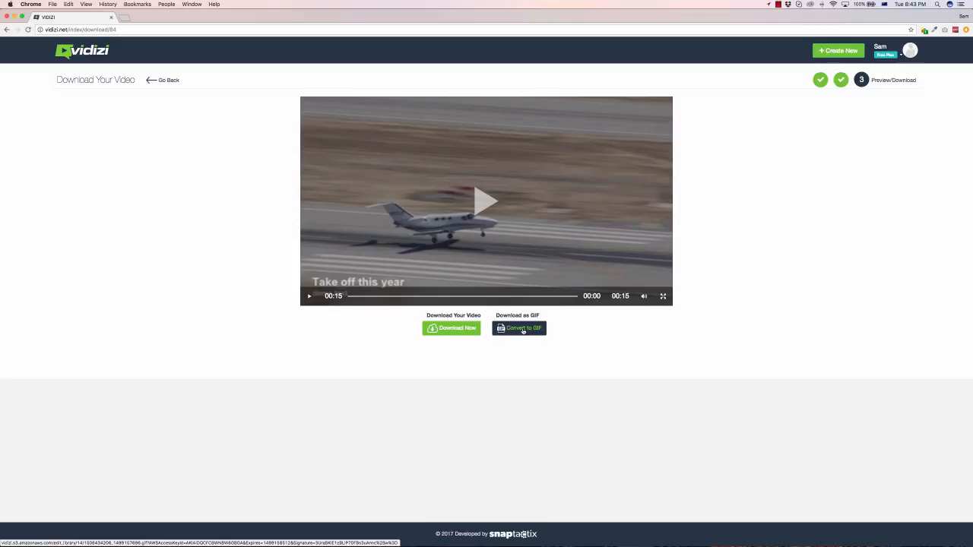
click(449, 329)
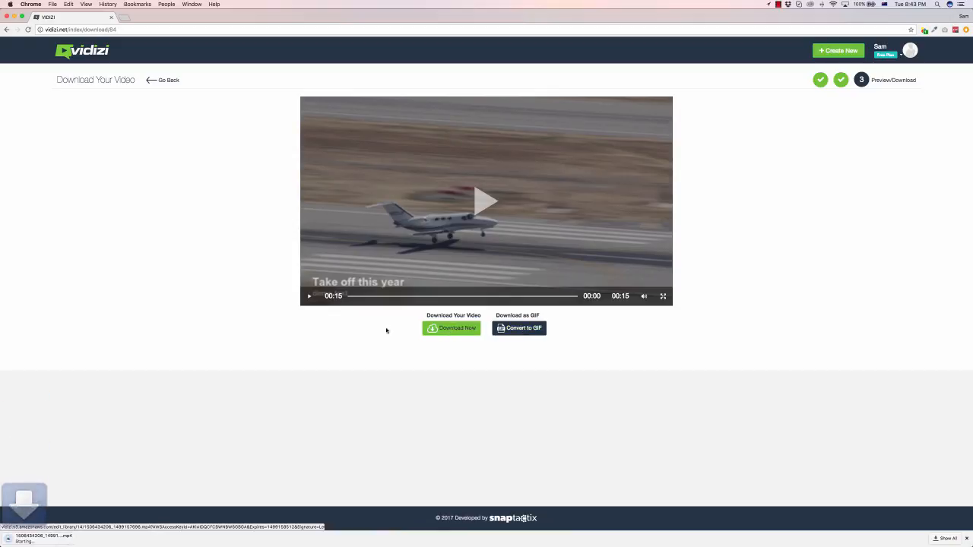